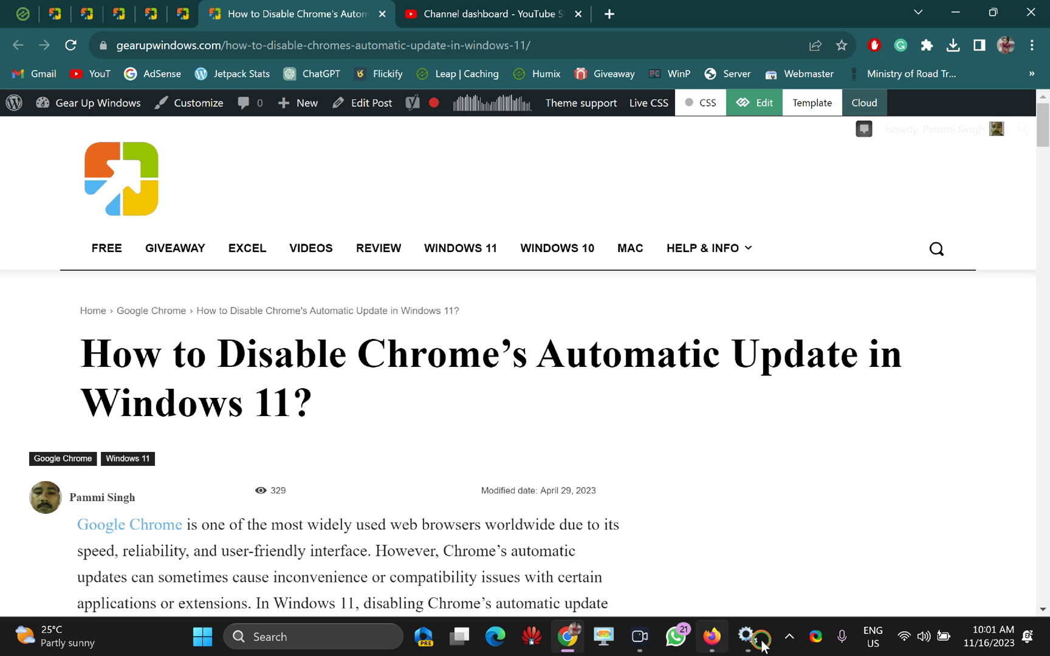
# - Bring up the taskbar options for the running Services window to close it
pyautogui.rightClick(743, 635)
pyautogui.rightClick(742, 634)
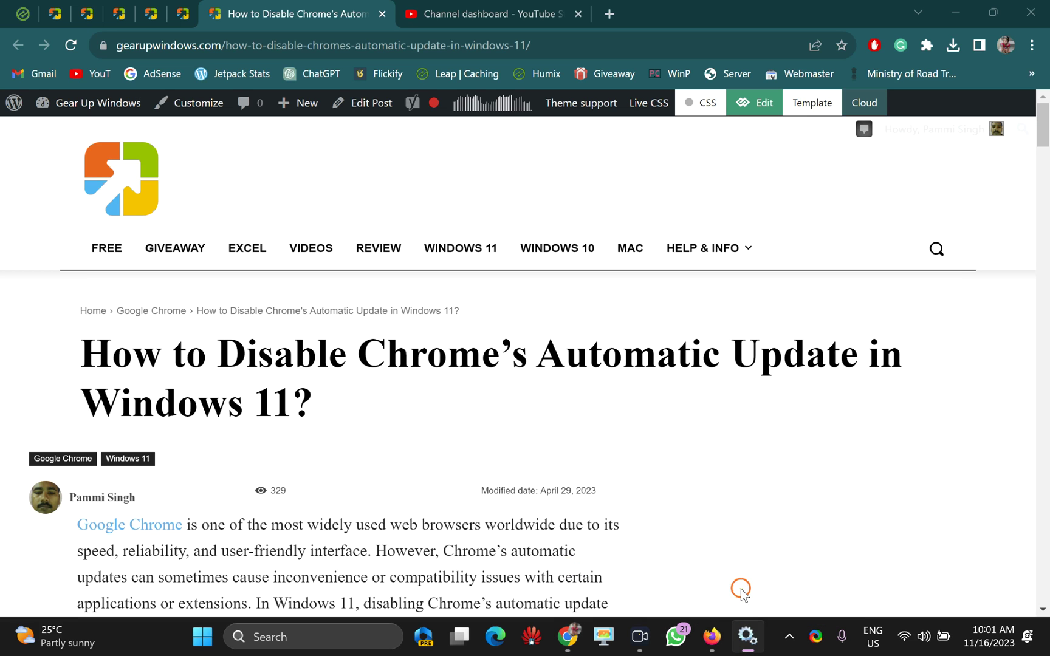
pyautogui.rightClick(744, 630)
# - Close the old Services window and run services.msc from the Run dialog
pyautogui.click(741, 591)
pyautogui.press('super+r')
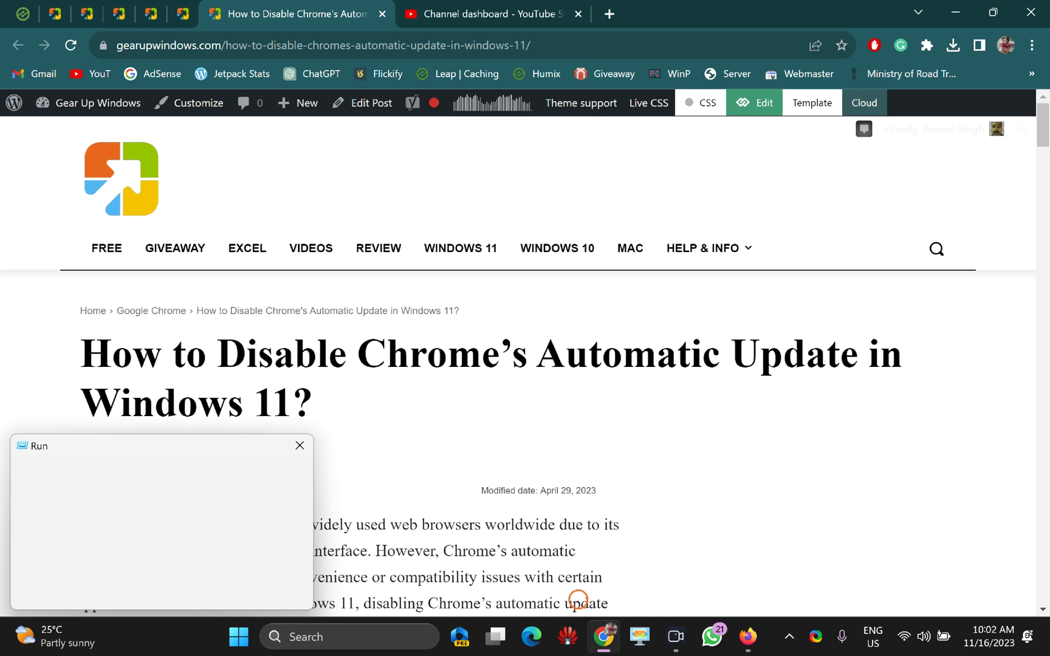
pyautogui.moveTo(140, 447); pyautogui.dragTo(493, 233)
pyautogui.click(500, 313)
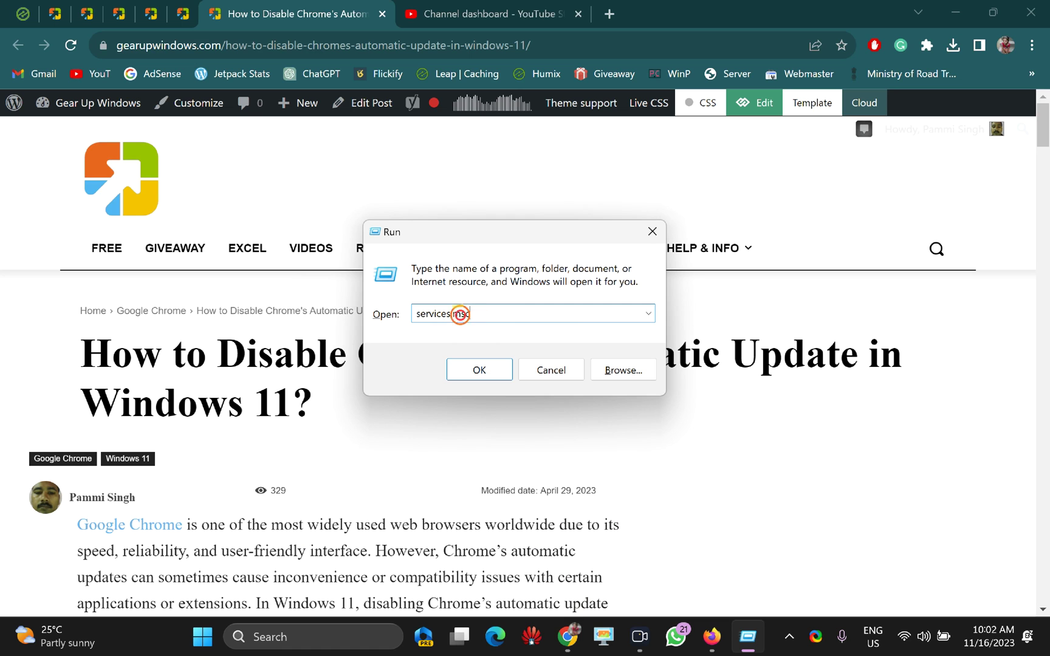
pyautogui.moveTo(460, 312); pyautogui.dragTo(389, 319)
pyautogui.click(468, 368)
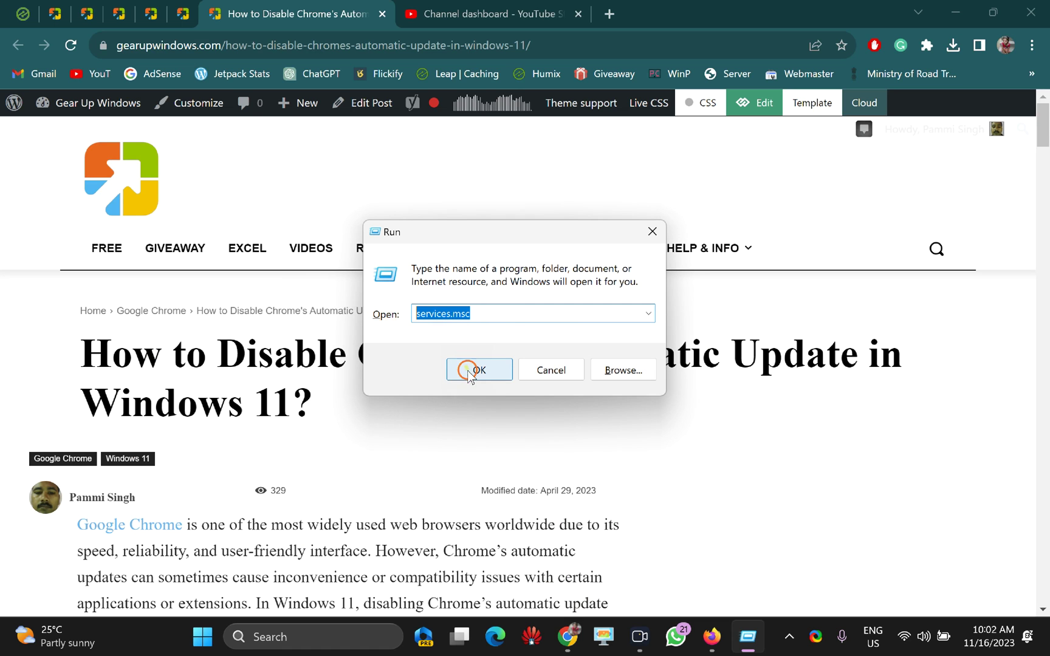
pyautogui.click(480, 371)
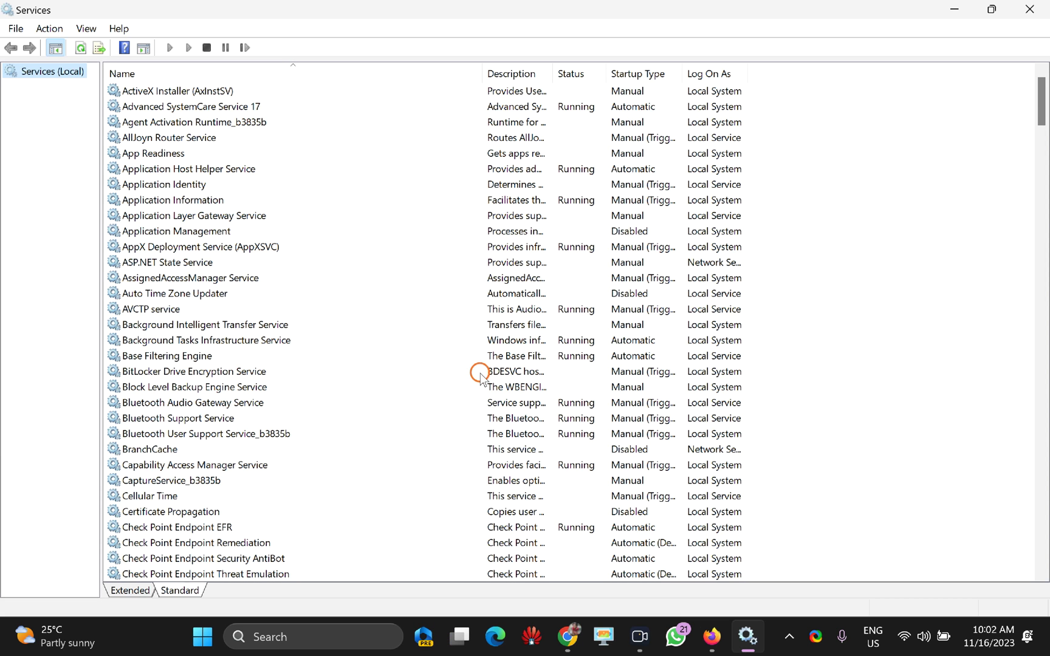
# - Jump to the G entries and select GoogleUpdater InternalService and GoogleUpdater Service
pyautogui.click(216, 345)
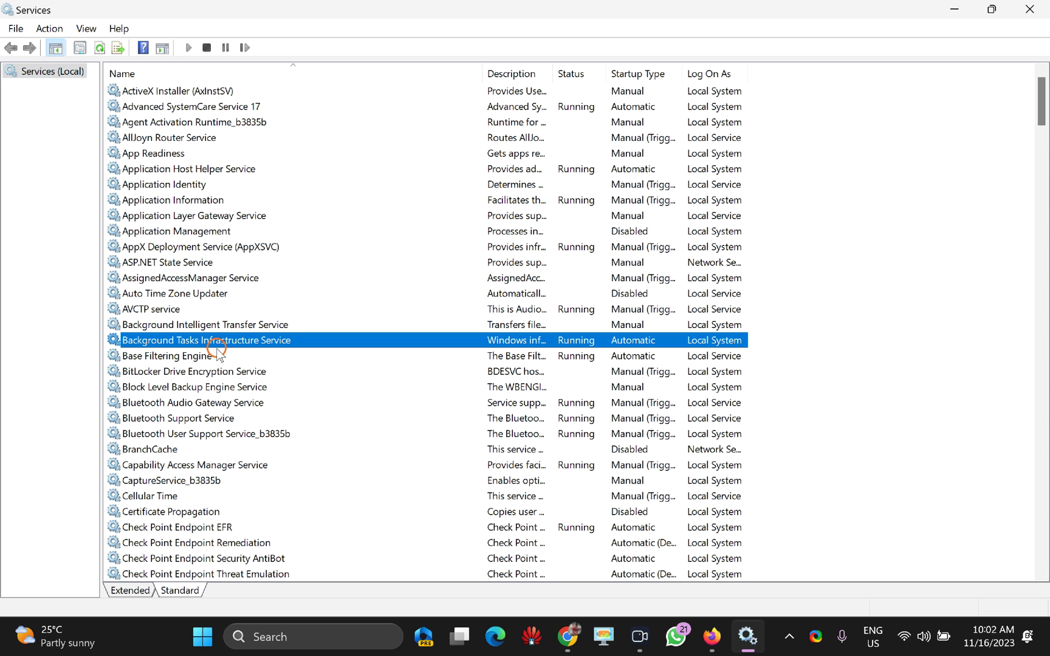
pyautogui.press('g')
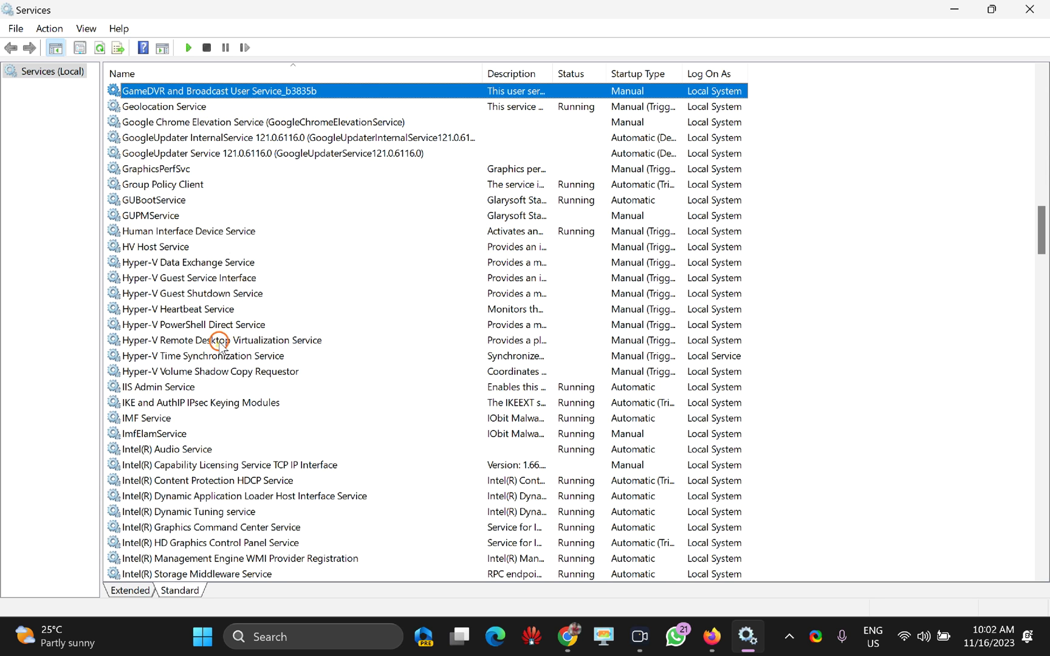
pyautogui.click(182, 138)
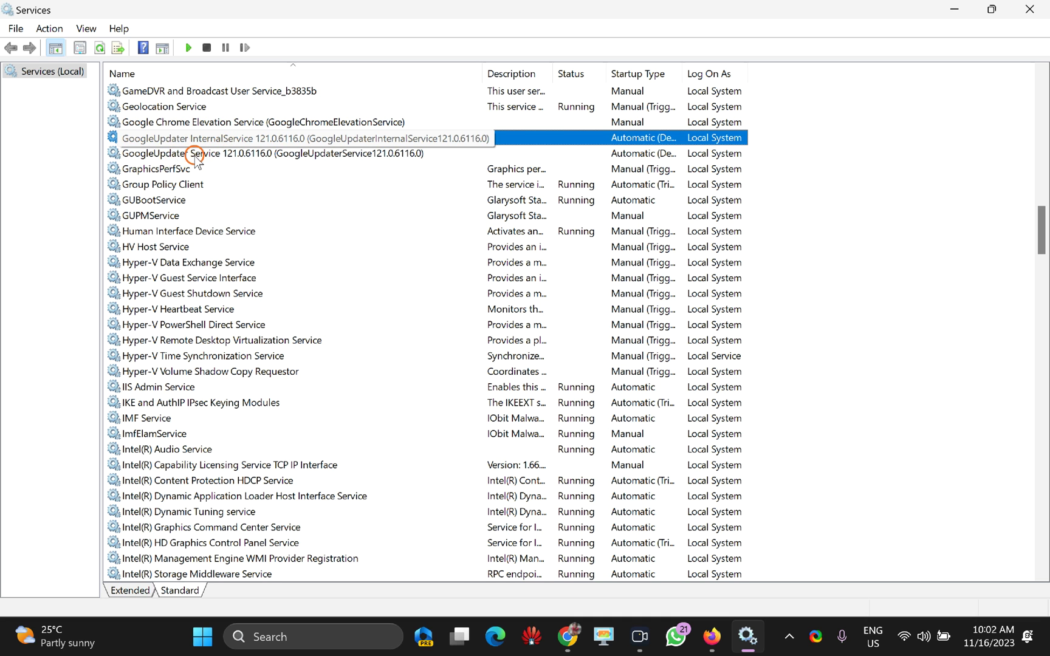
pyautogui.click(193, 153)
pyautogui.click(198, 140)
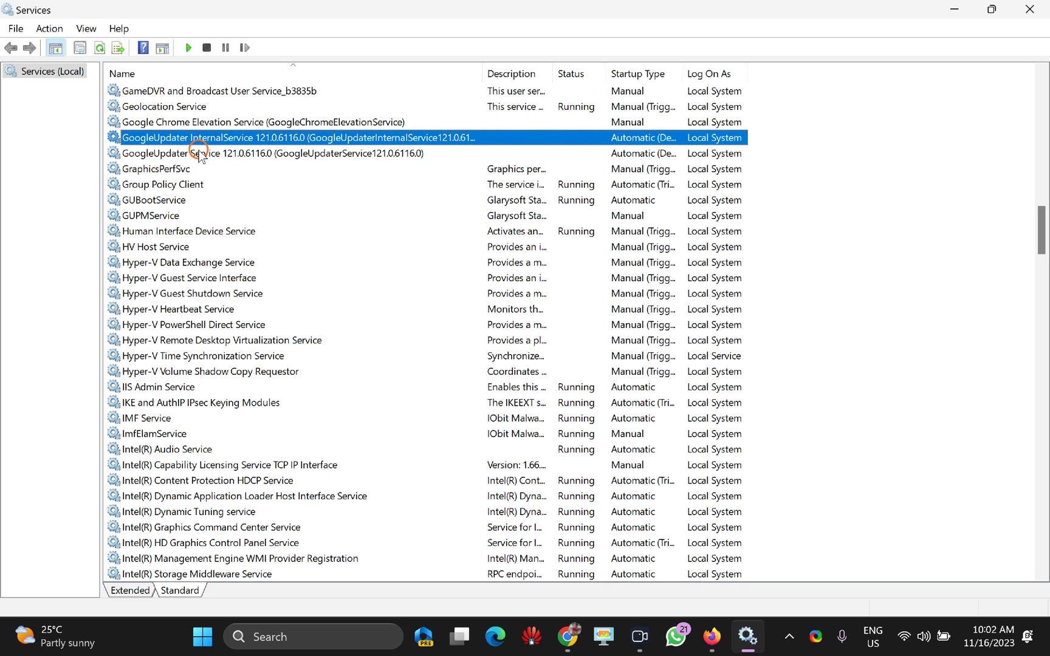
pyautogui.click(198, 152)
pyautogui.click(176, 147)
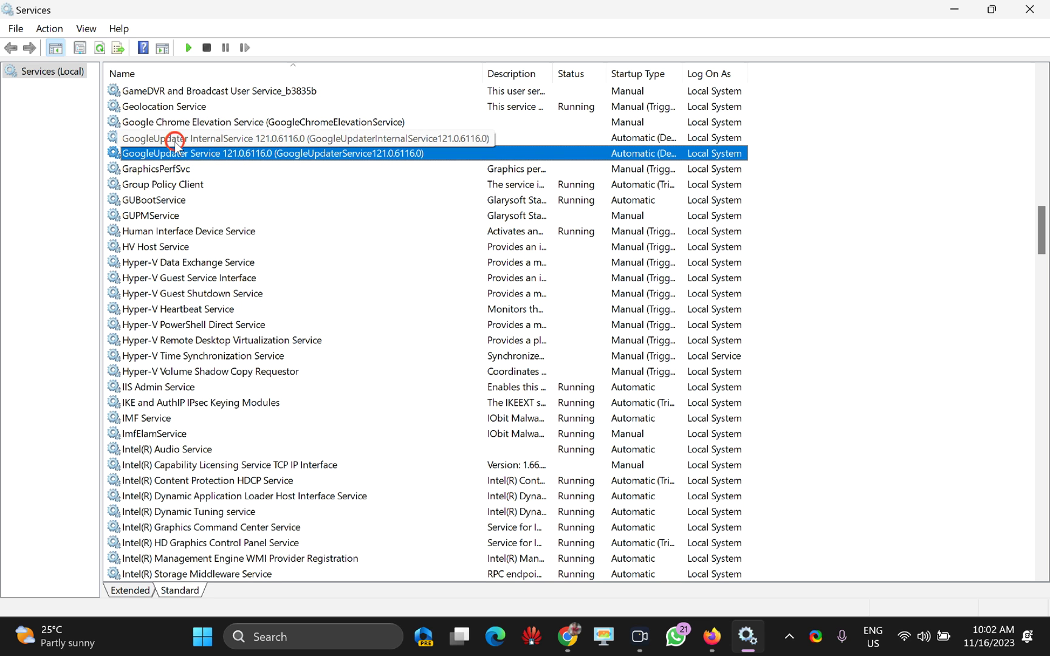
pyautogui.click(202, 140)
# - Set GoogleUpdater InternalService's startup type to Disabled and apply it
pyautogui.doubleClick(202, 139)
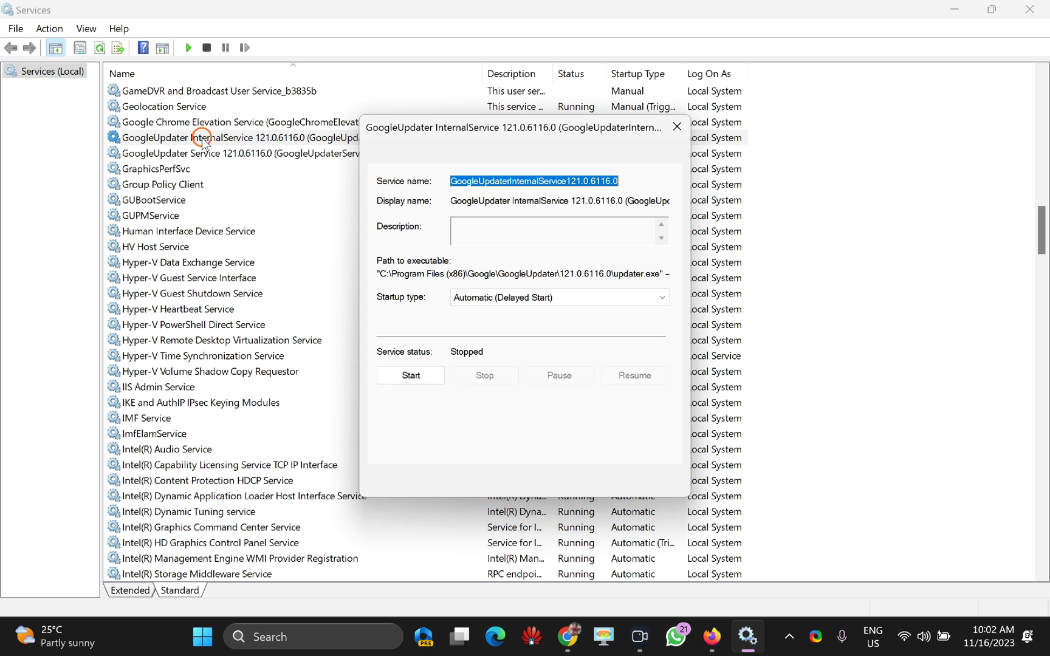
pyautogui.click(455, 298)
pyautogui.click(497, 345)
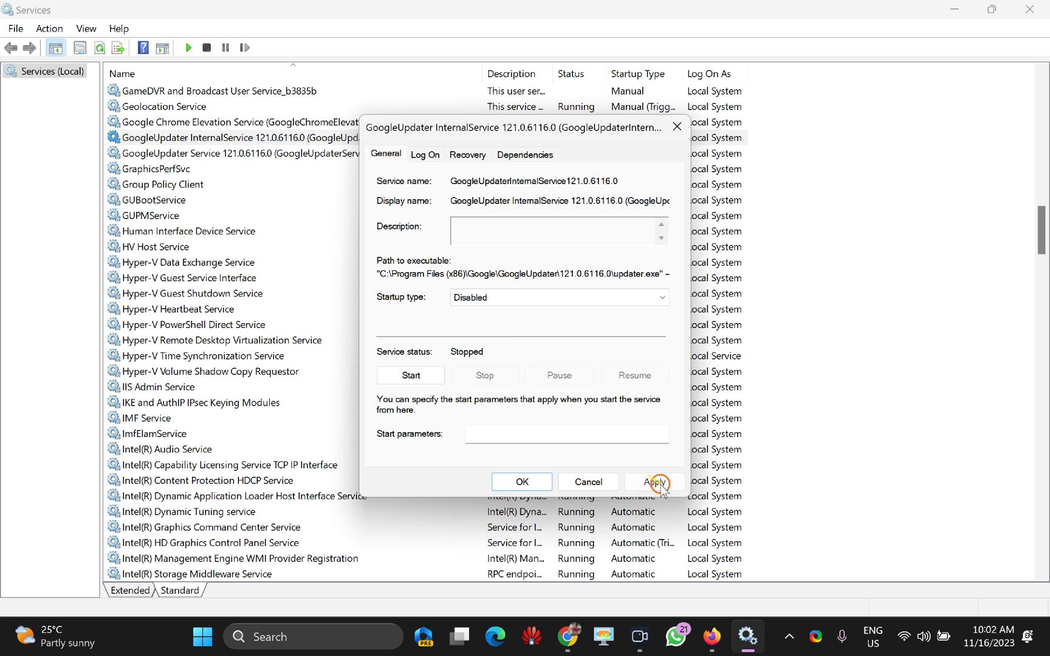
pyautogui.click(655, 482)
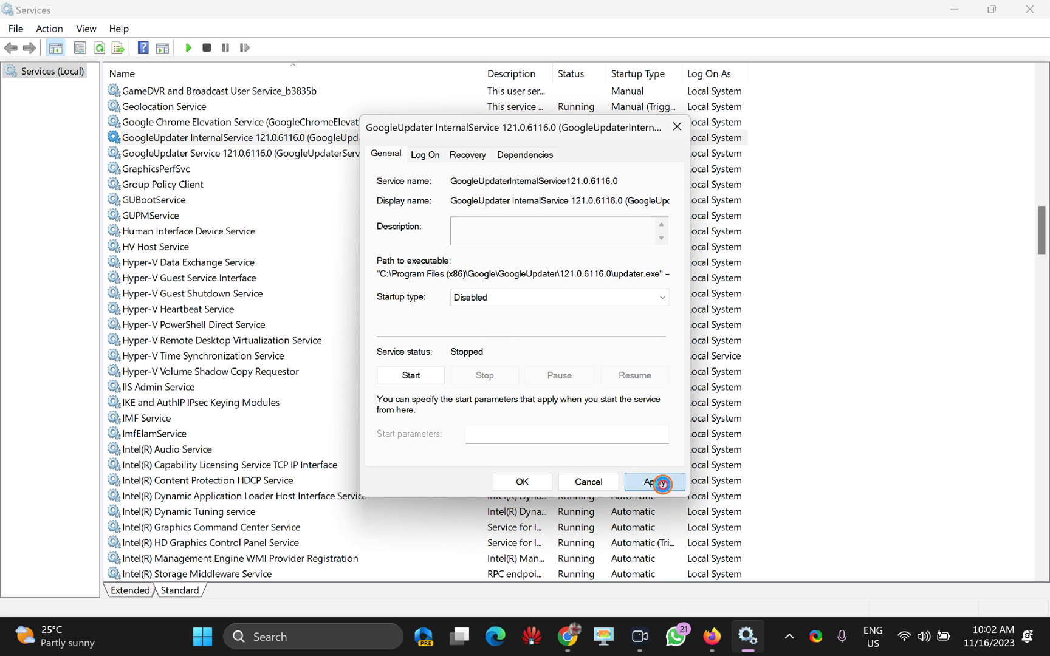
pyautogui.click(537, 483)
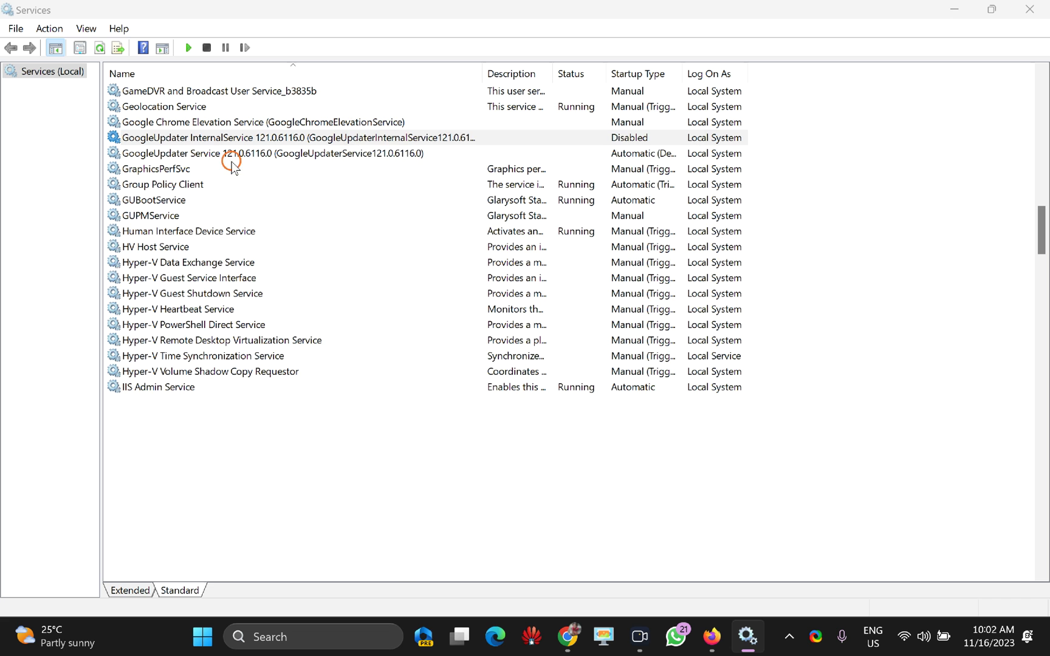
# - Set GoogleUpdater Service's startup type to Disabled, then close the Services console
pyautogui.doubleClick(202, 153)
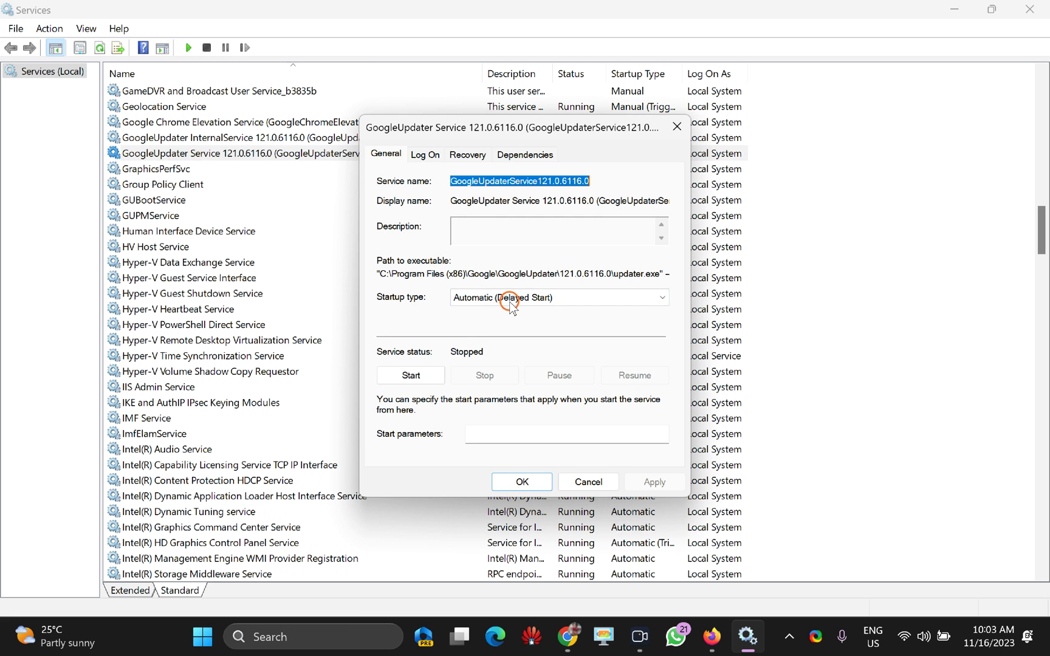
pyautogui.click(504, 298)
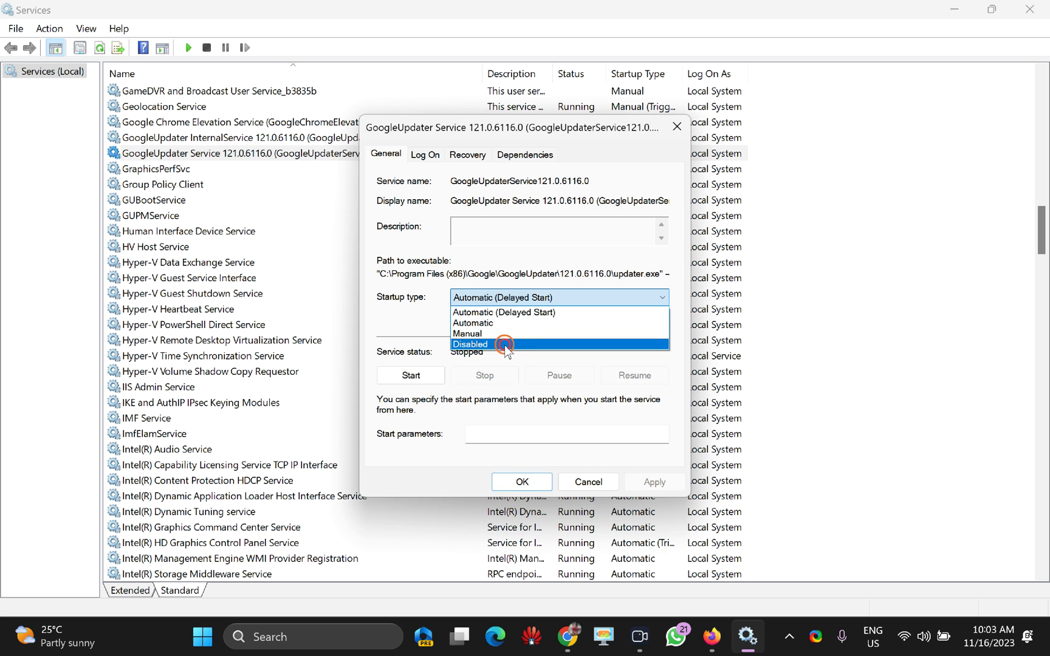
pyautogui.click(504, 344)
pyautogui.click(653, 483)
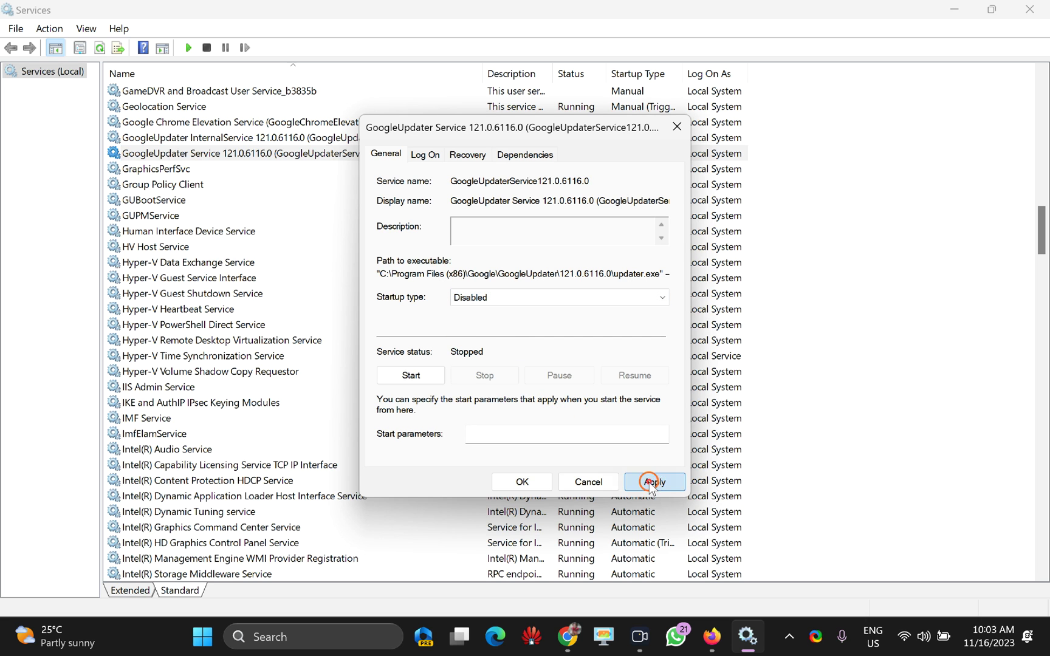
pyautogui.click(540, 480)
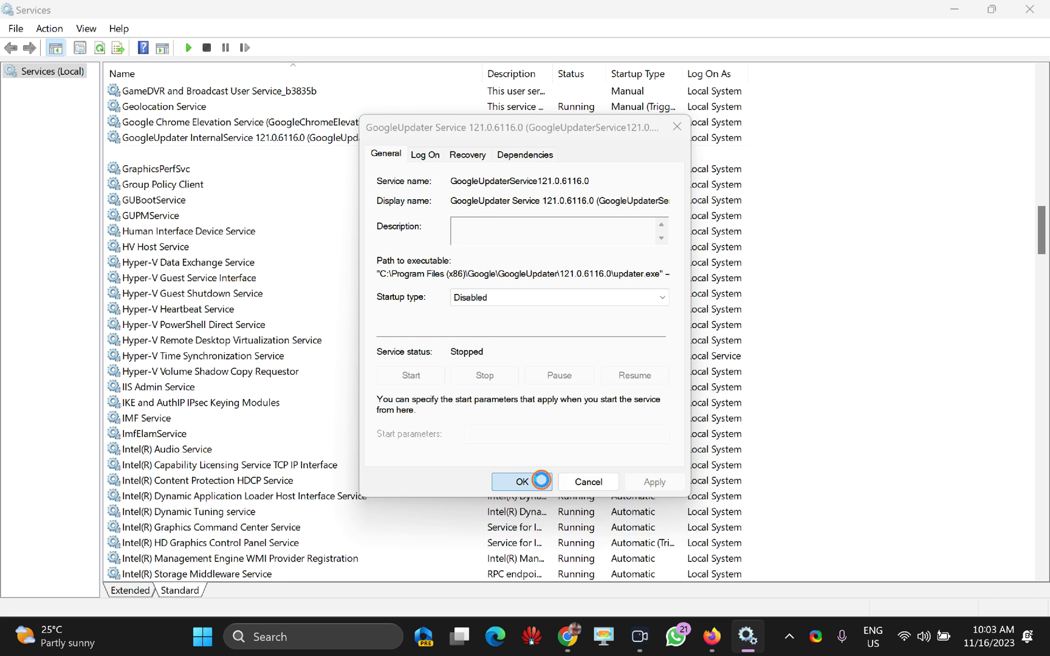
pyautogui.click(1028, 10)
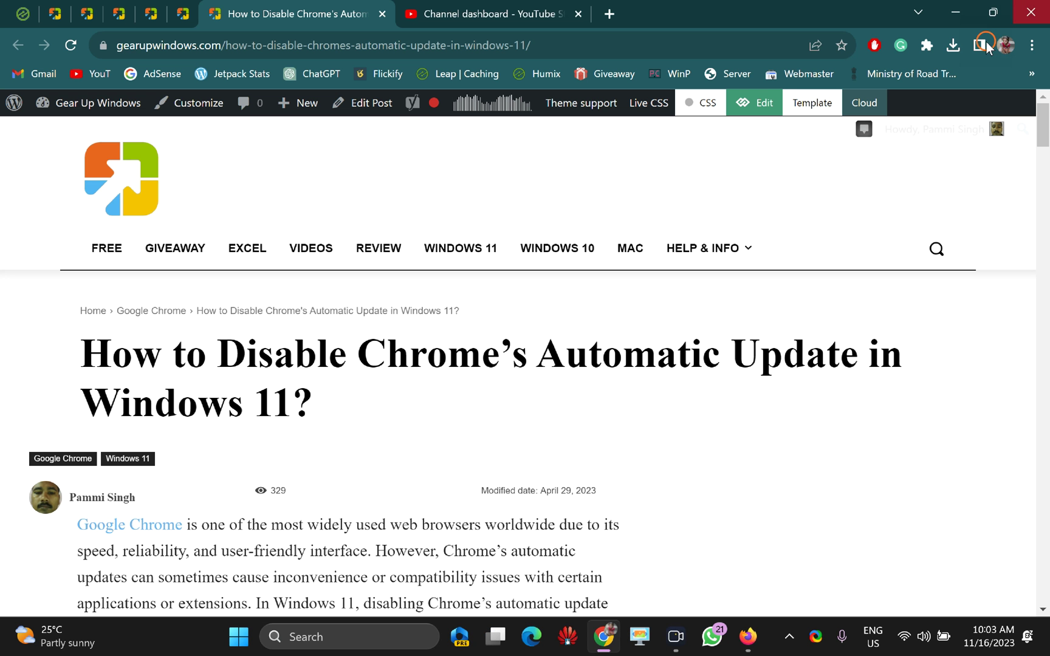
pyautogui.moveTo(973, 129)
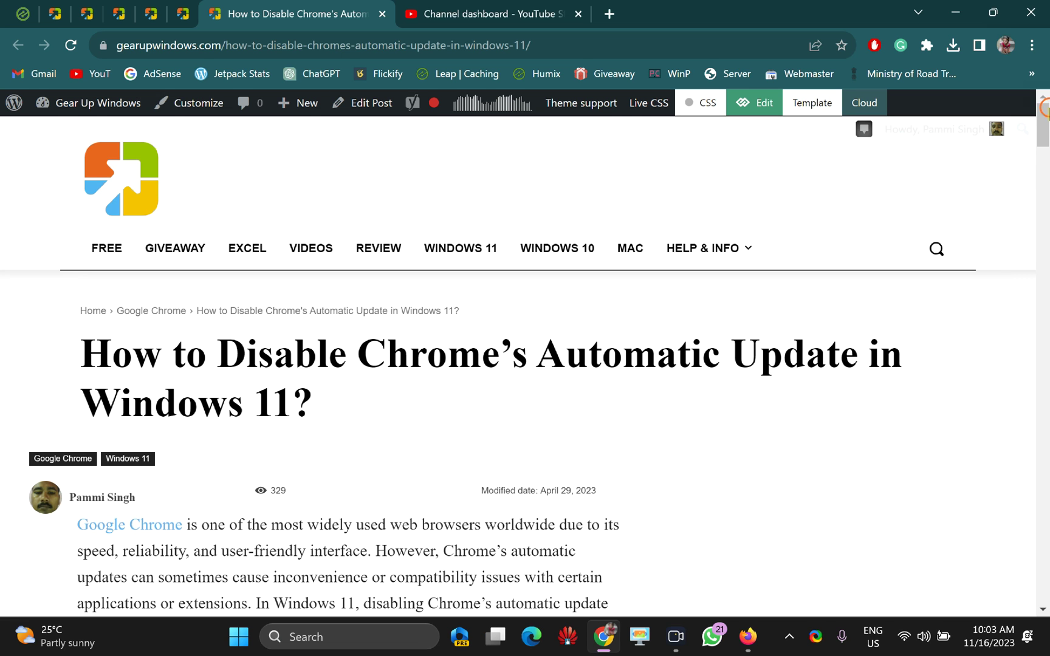
pyautogui.click(1032, 48)
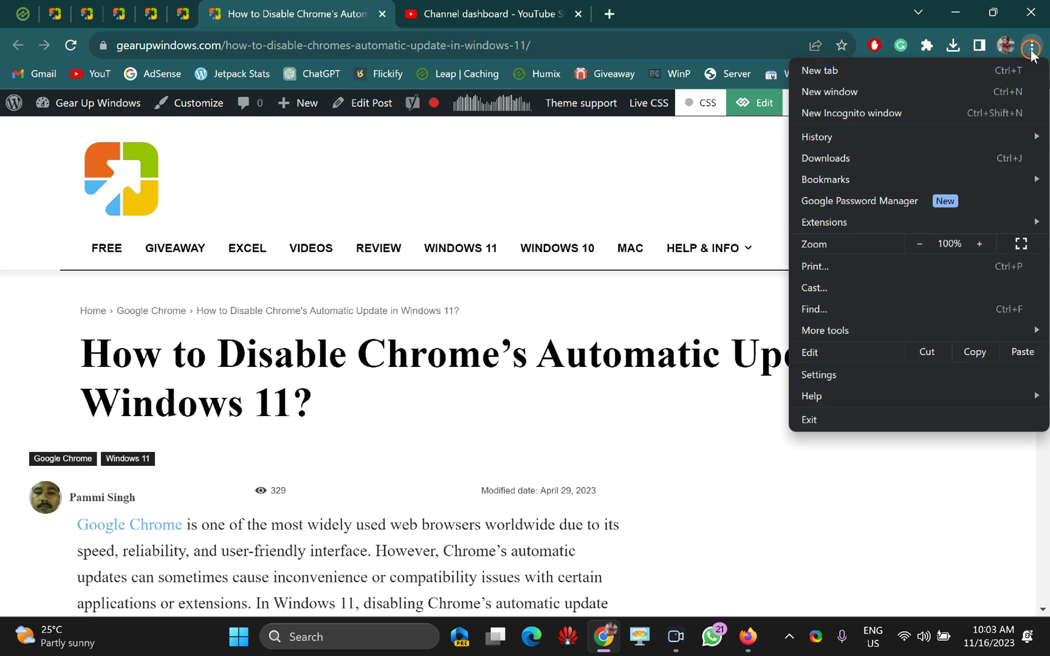
pyautogui.moveTo(865, 401)
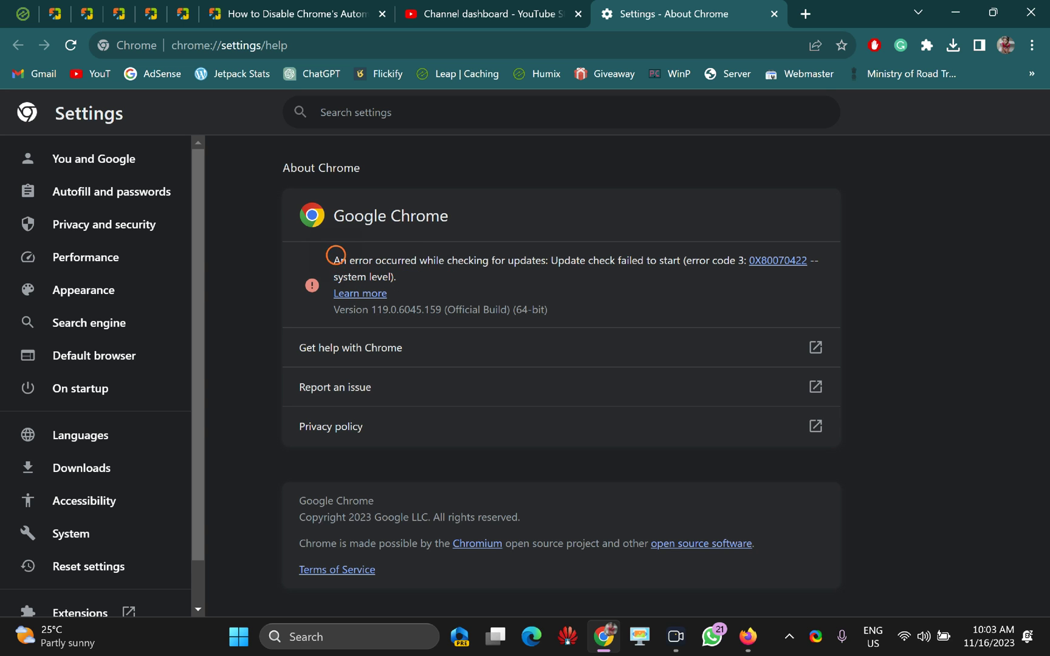
pyautogui.moveTo(332, 261); pyautogui.dragTo(651, 302)
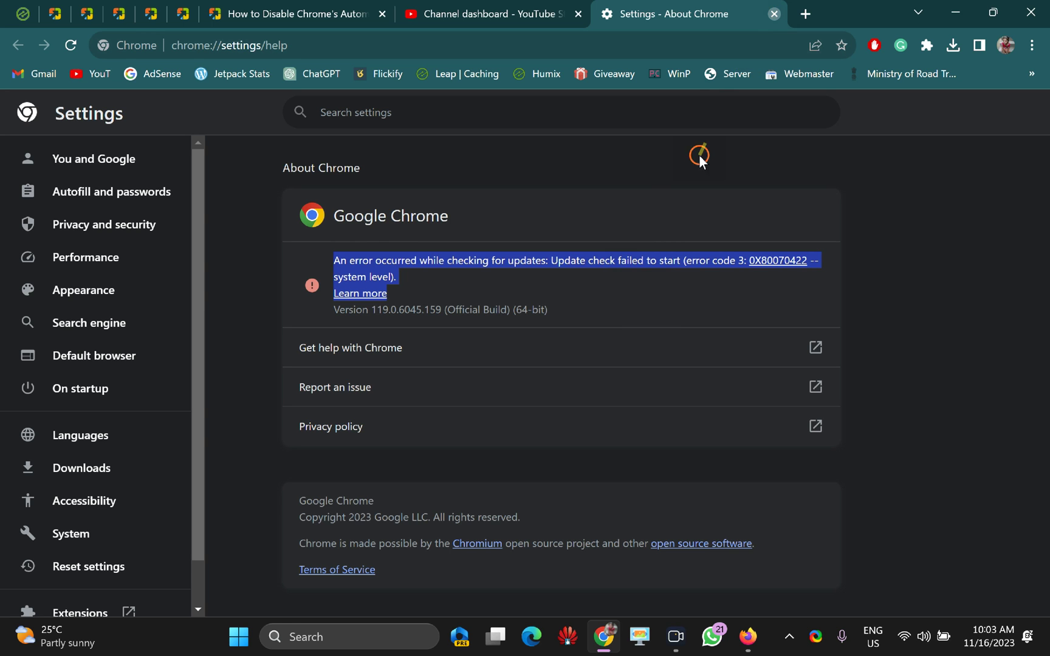
pyautogui.hotkey('ctrl', 'w')
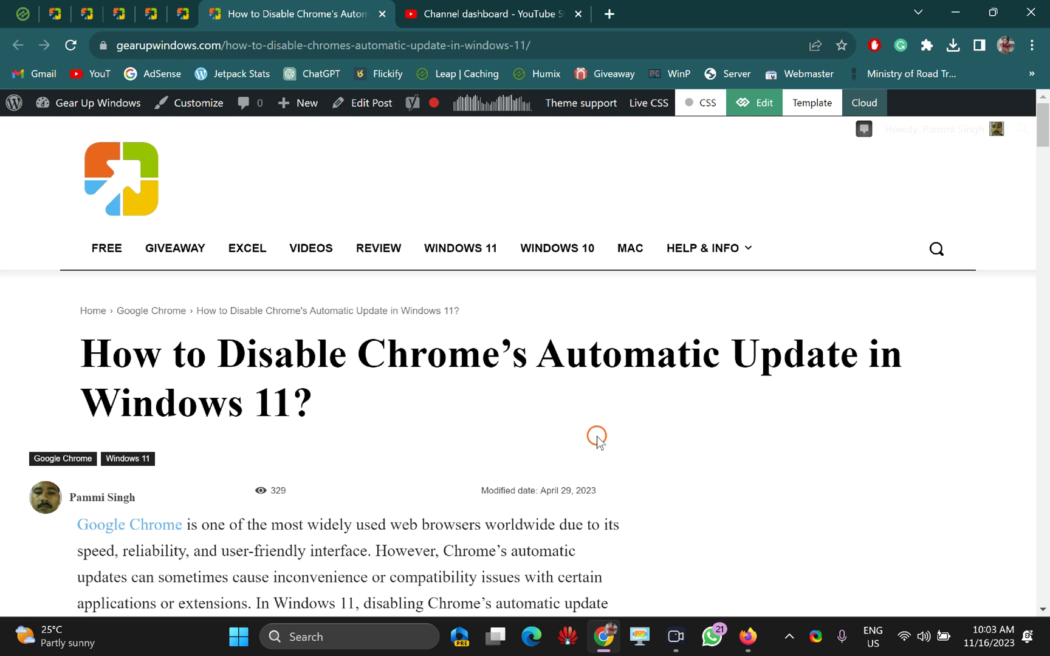
# - Reopen the Services console via services.msc and jump to the G services
pyautogui.press('super+r')
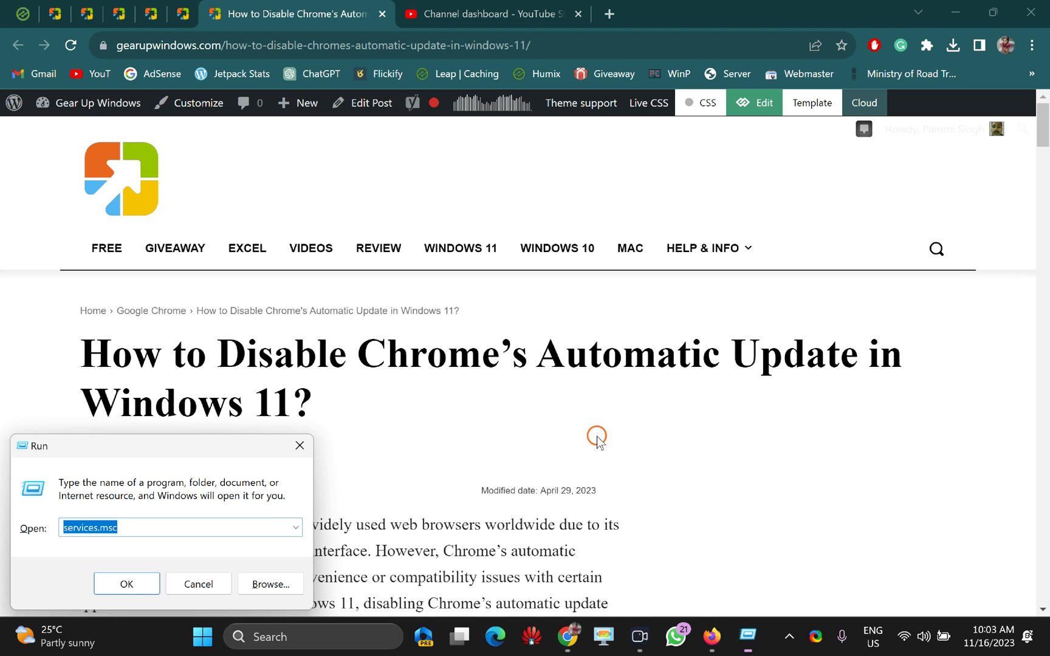
pyautogui.press('Return')
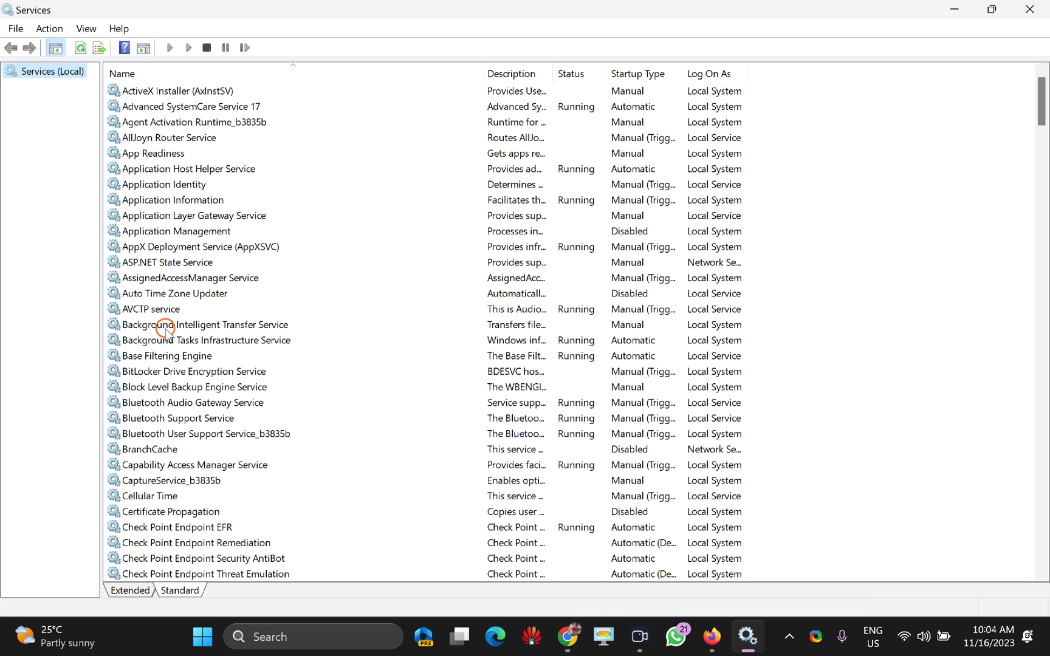
pyautogui.click(166, 325)
pyautogui.press('g')
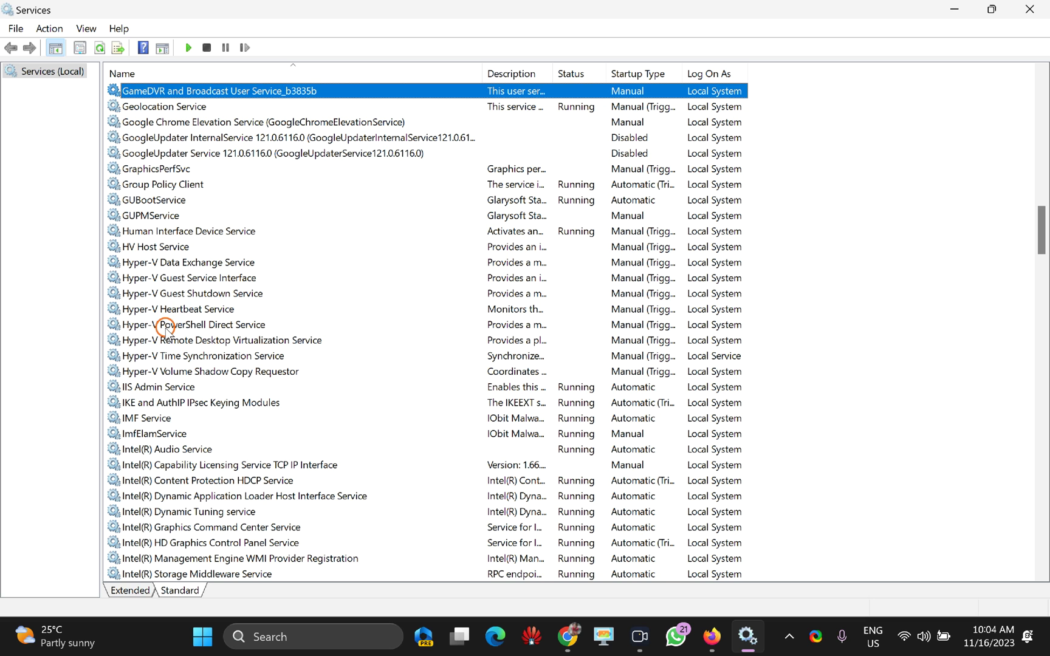
# - Set GoogleUpdater InternalService's startup type to Automatic (Delayed Start) and apply it
pyautogui.doubleClick(188, 139)
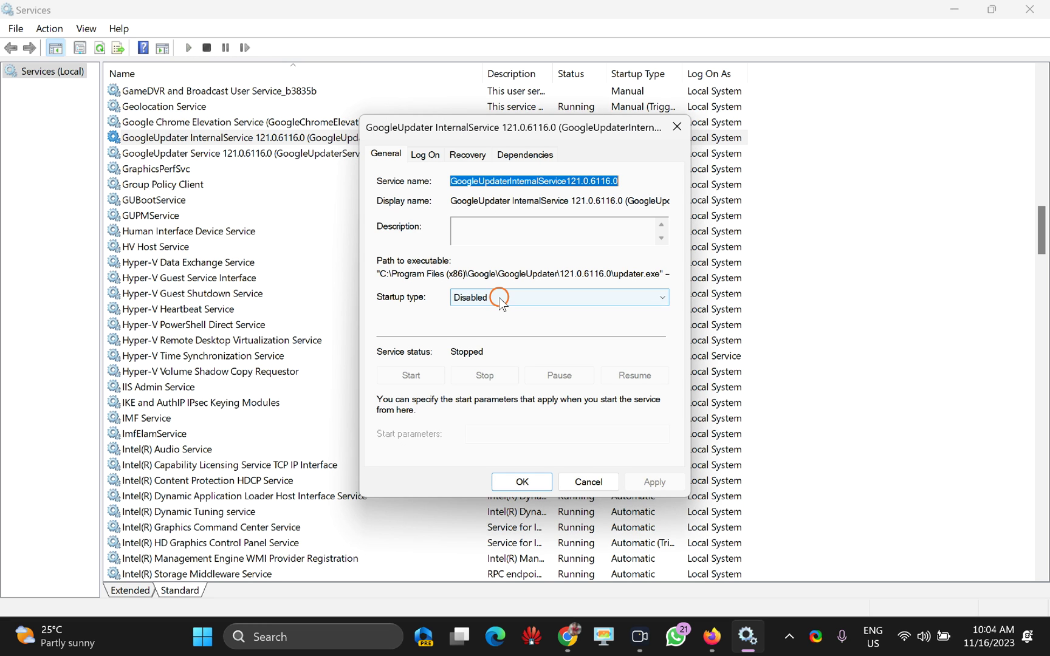
pyautogui.click(500, 299)
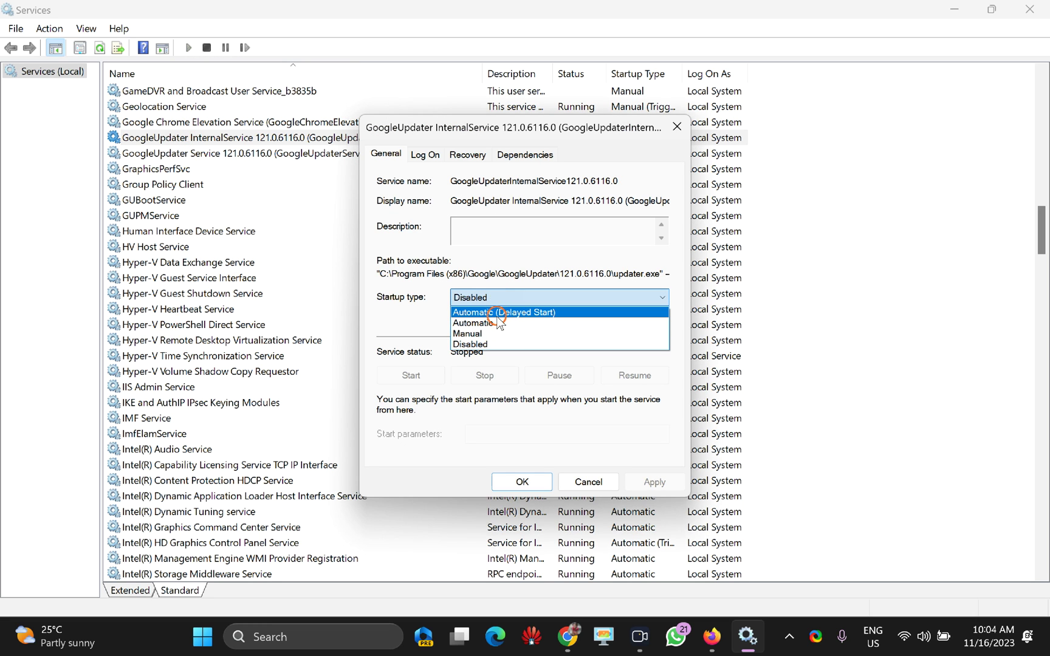
pyautogui.click(514, 312)
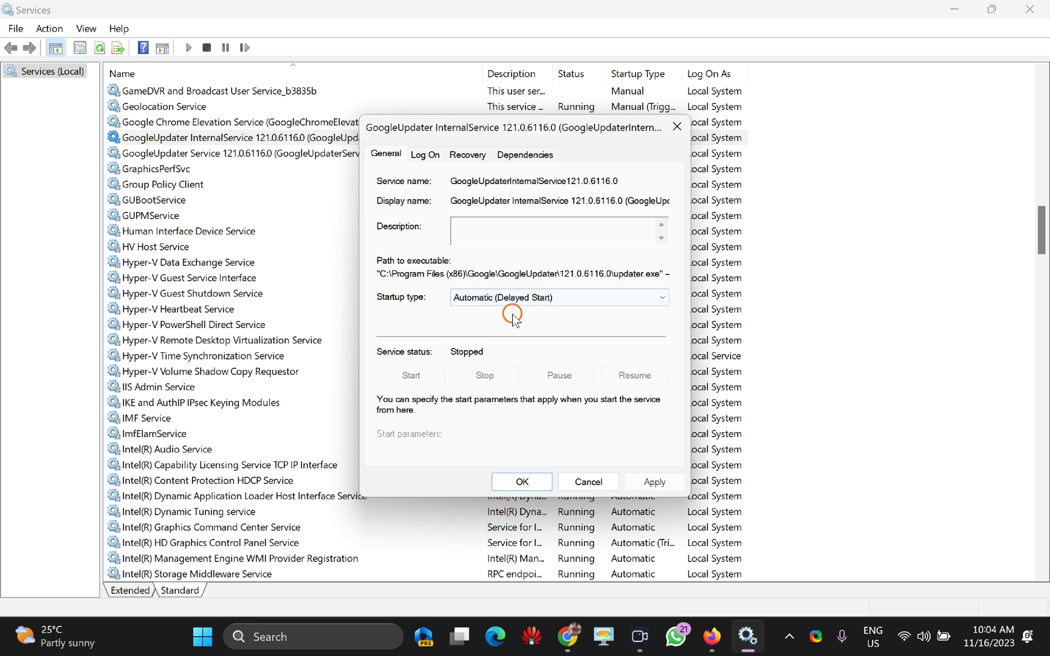
pyautogui.click(656, 484)
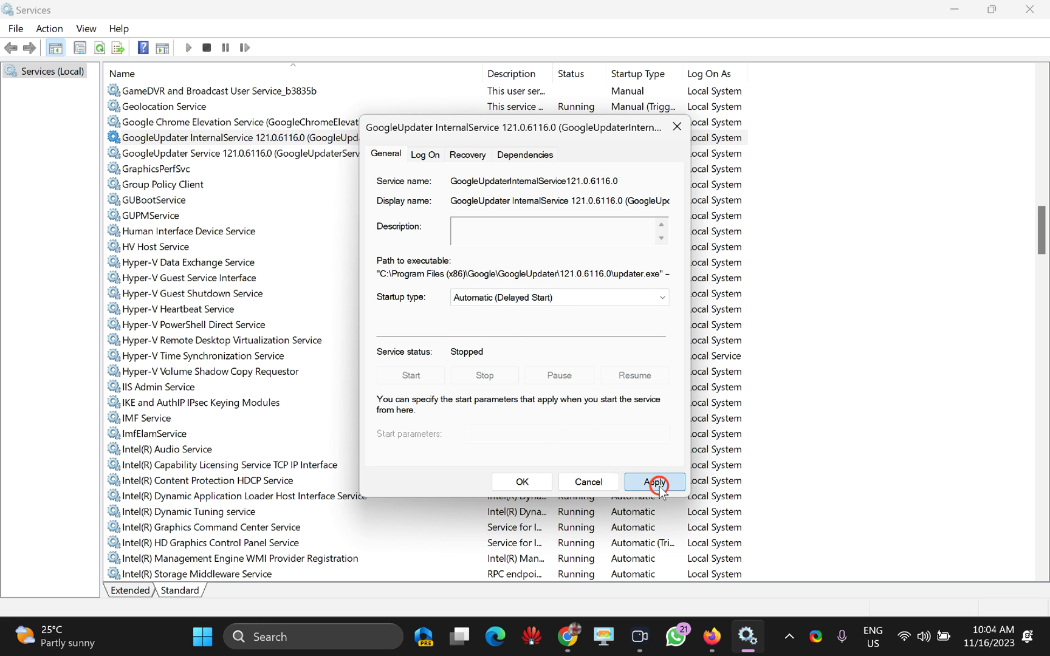
pyautogui.click(520, 481)
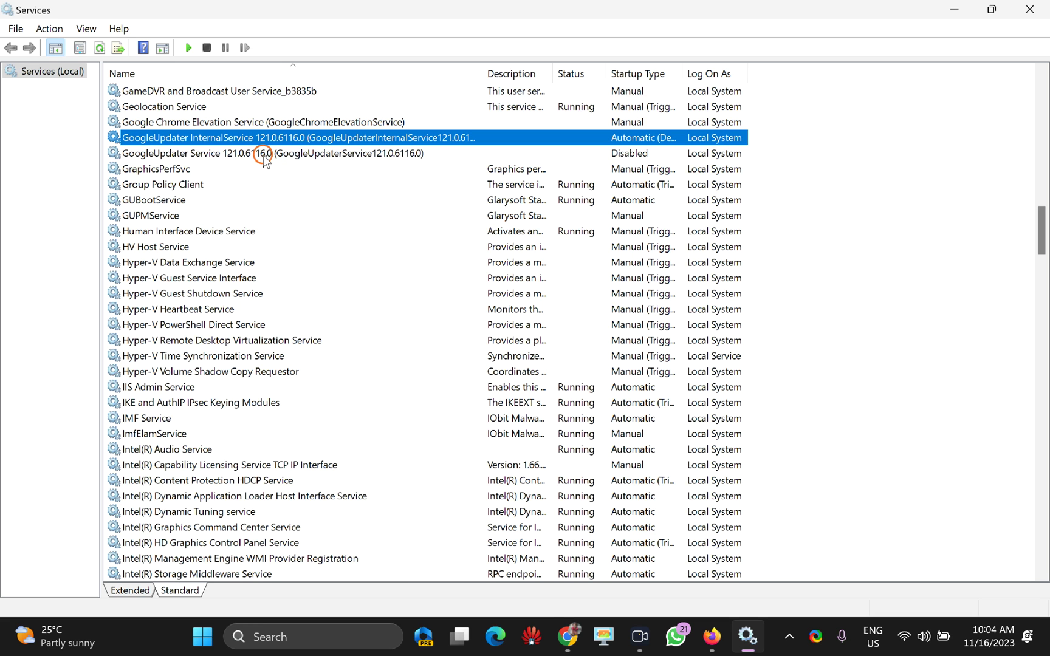
# - Set GoogleUpdater Service to Automatic (Delayed Start), then close the Services window
pyautogui.doubleClick(262, 153)
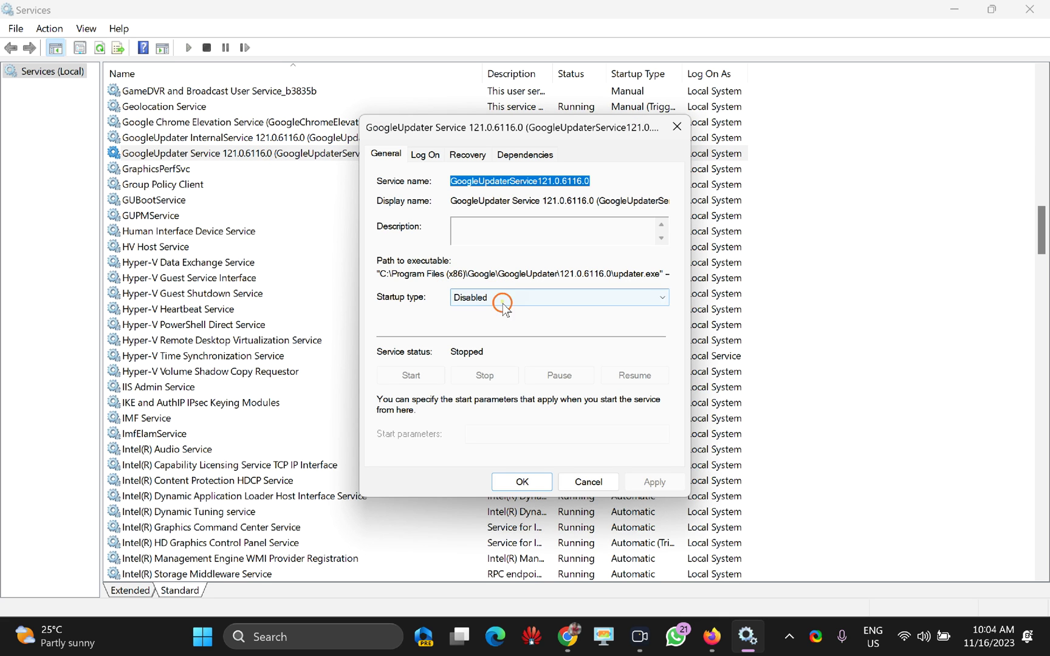
pyautogui.click(506, 299)
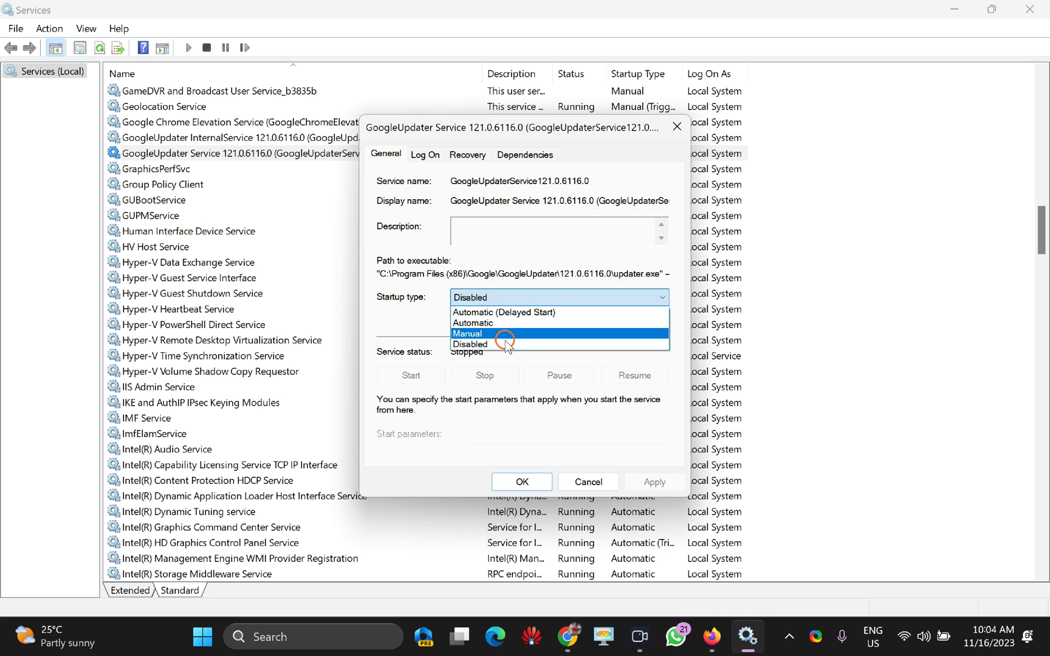
pyautogui.click(504, 312)
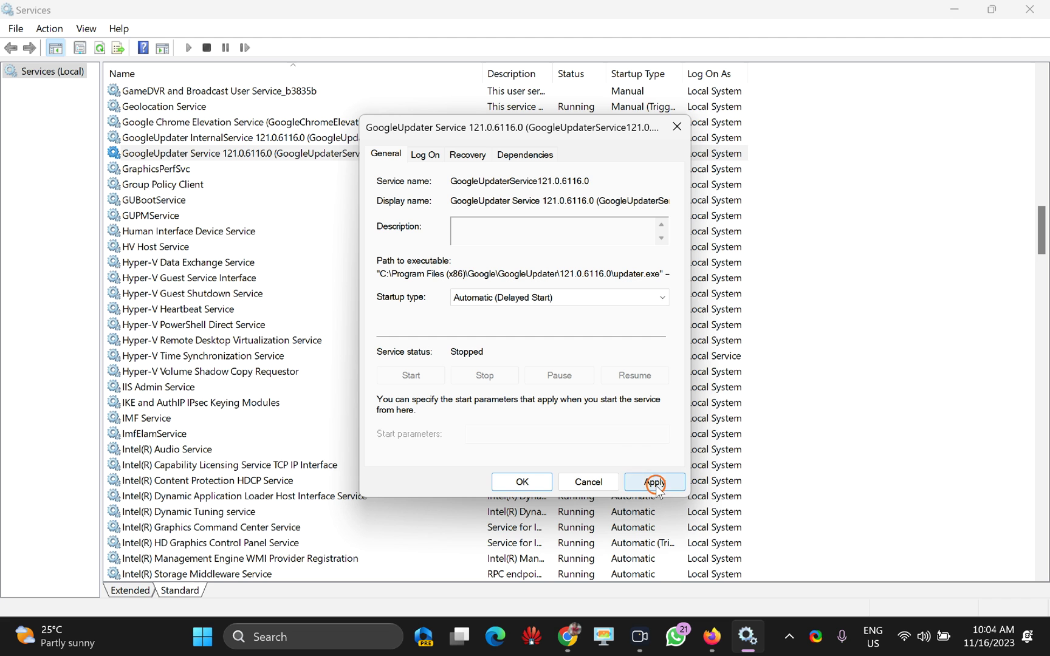
pyautogui.click(655, 482)
pyautogui.click(534, 481)
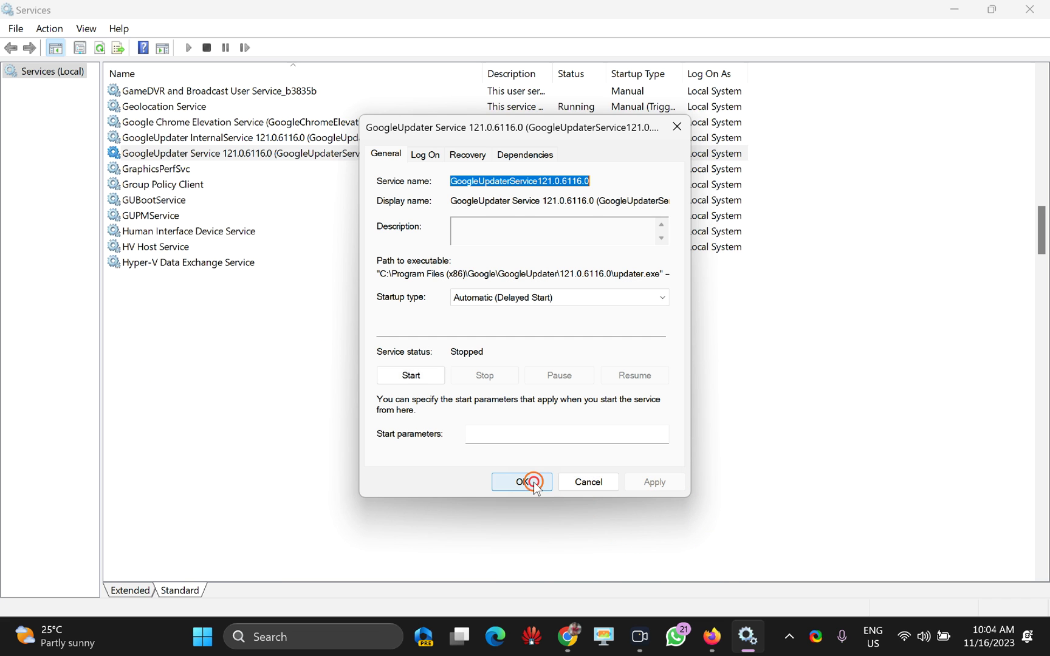
pyautogui.click(1029, 11)
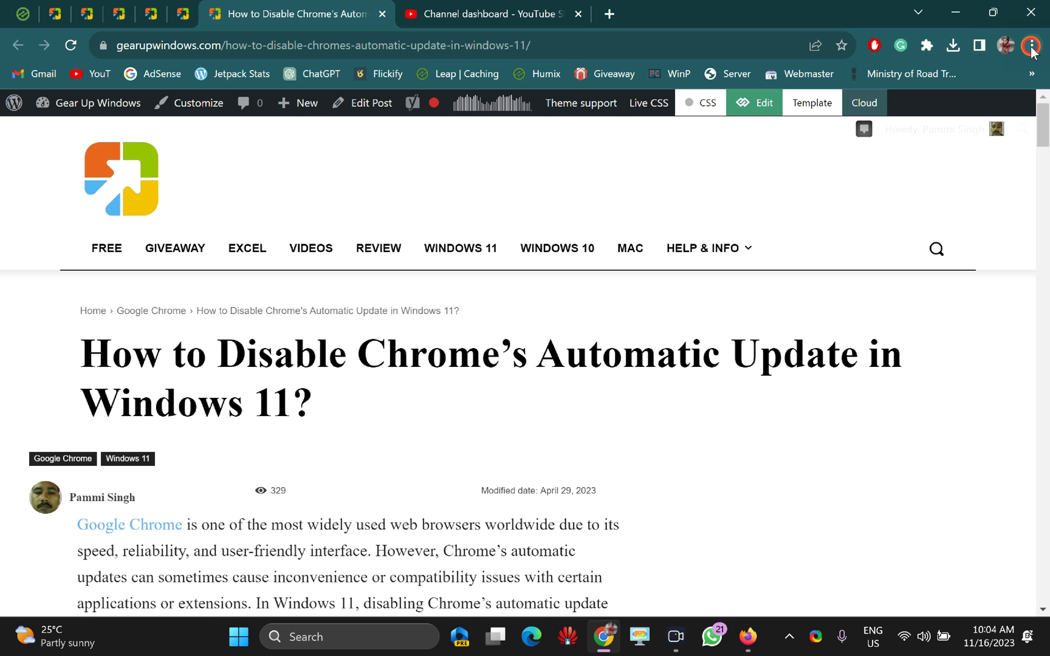
# - Open Help > About Google Chrome so Chrome checks for updates
pyautogui.click(1032, 45)
pyautogui.moveTo(868, 402)
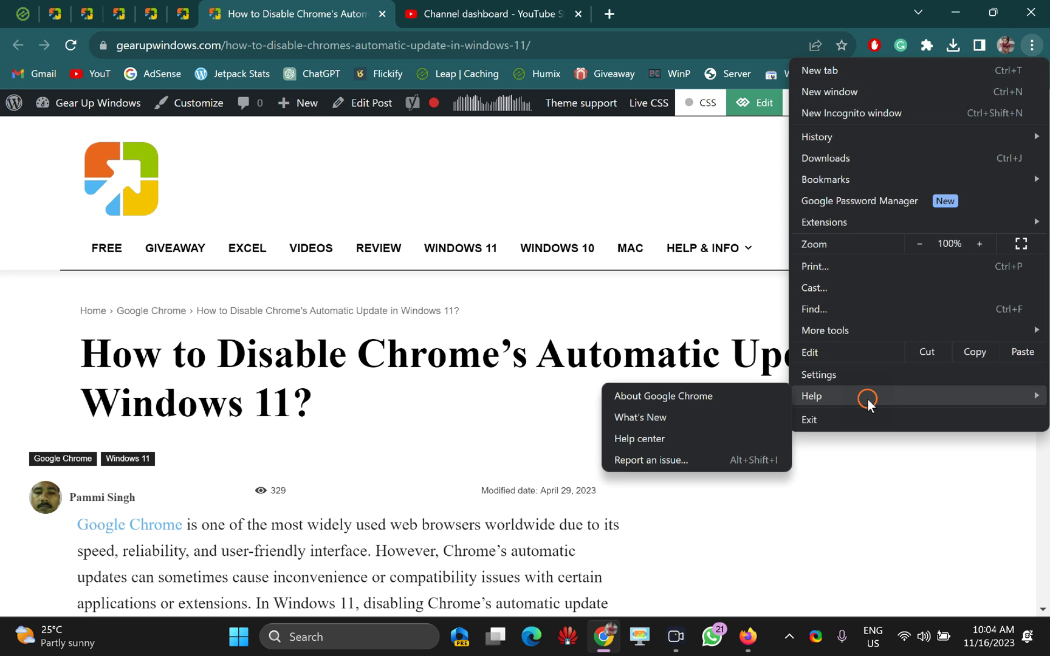
pyautogui.click(750, 396)
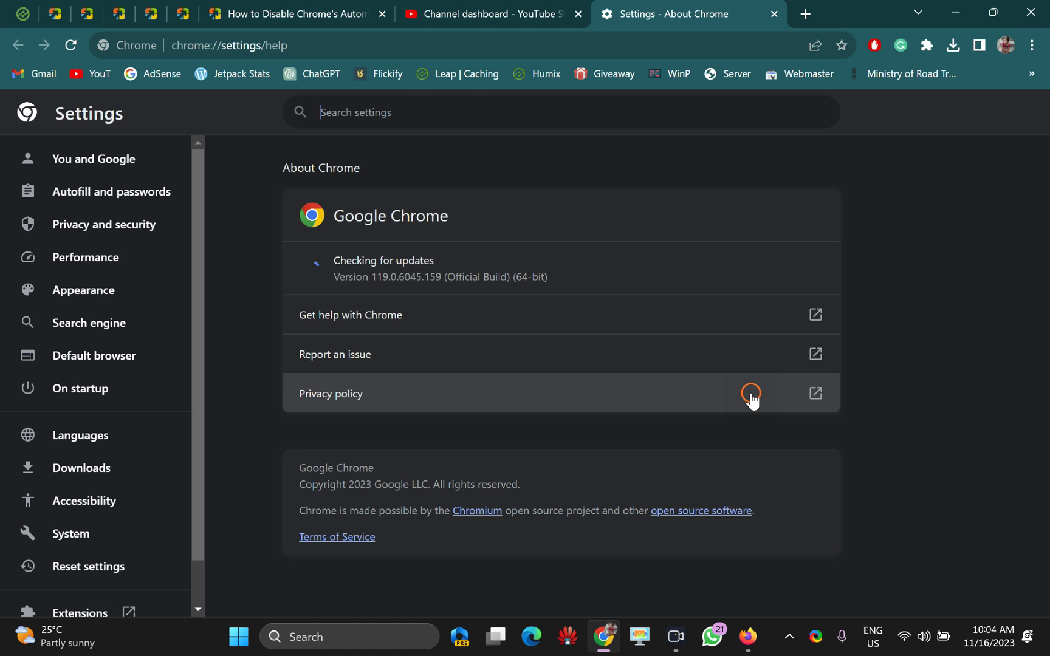